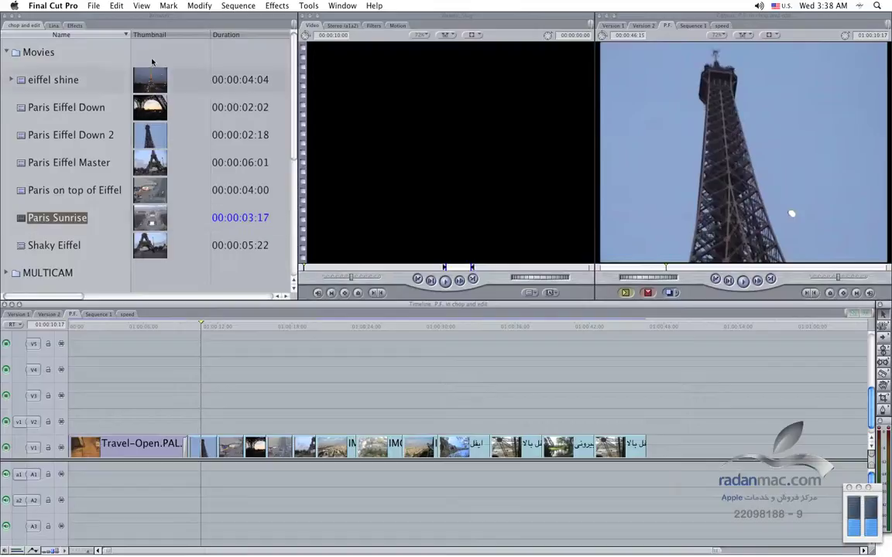
Scrub the Timeline and park the playhead at 01:00:13:04 on the aerial Paris Sunrise shot.
drag(220, 327, 201, 328)
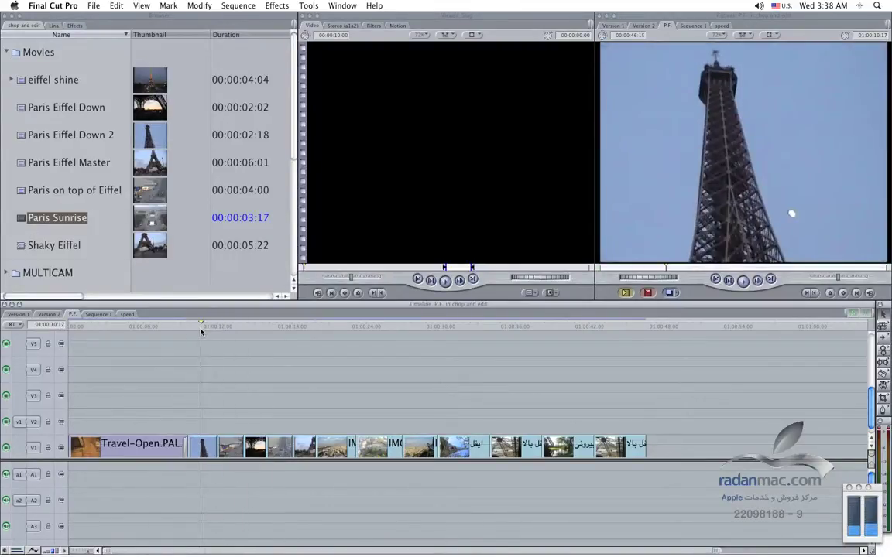
drag(201, 331, 232, 342)
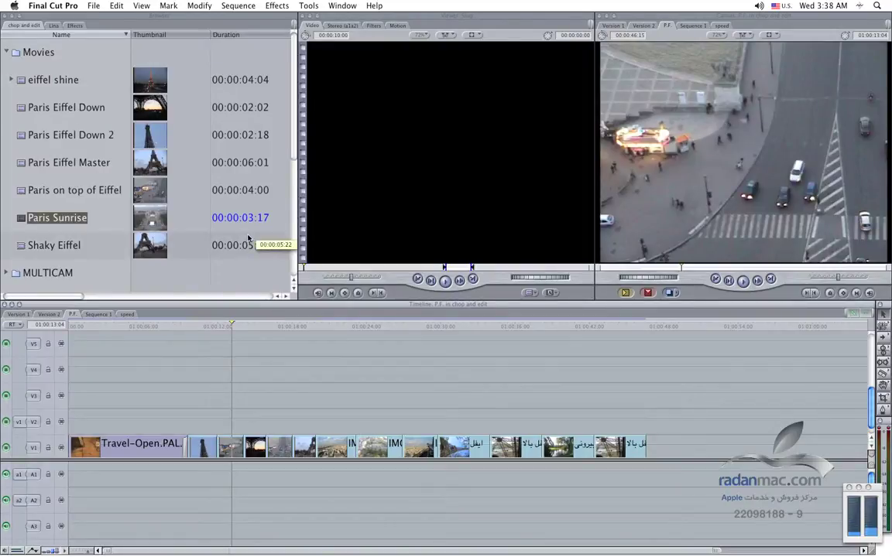
Export the P.F. sequence with File > Export > Using Compressor.
click(92, 5)
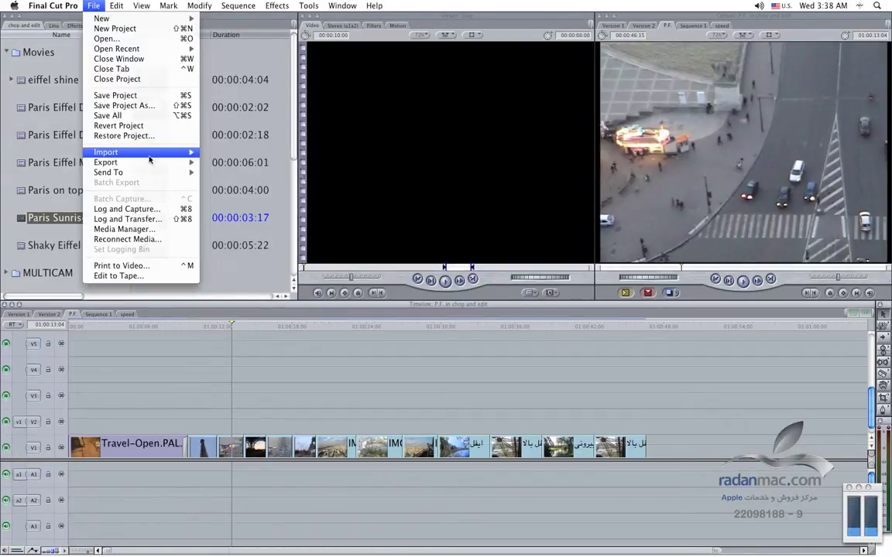
mouse_move(150, 154)
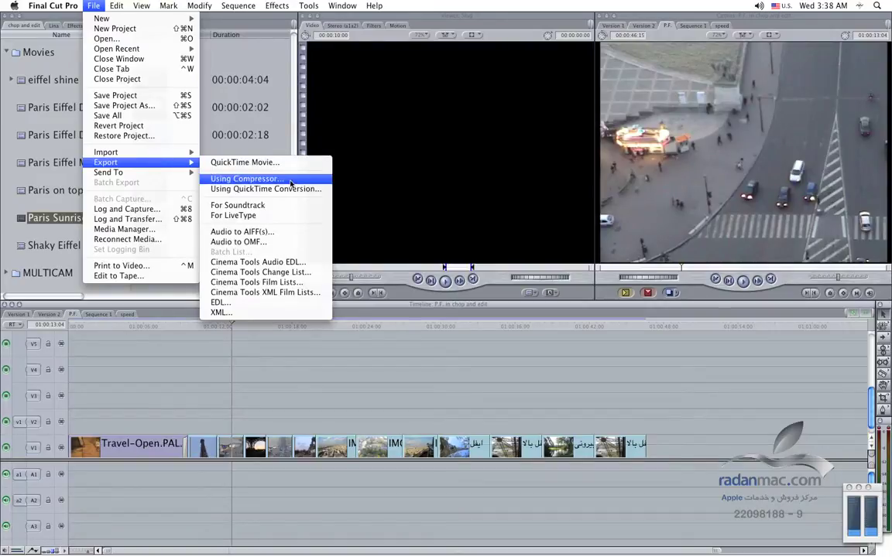
click(263, 174)
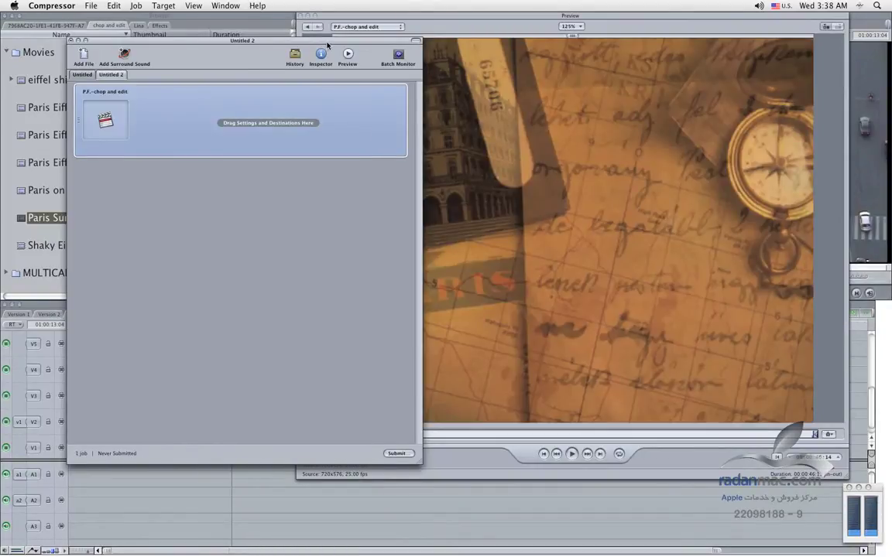
Rearrange the Compressor batch and preview windows and show the Settings window.
drag(304, 40, 264, 51)
drag(380, 18, 433, 28)
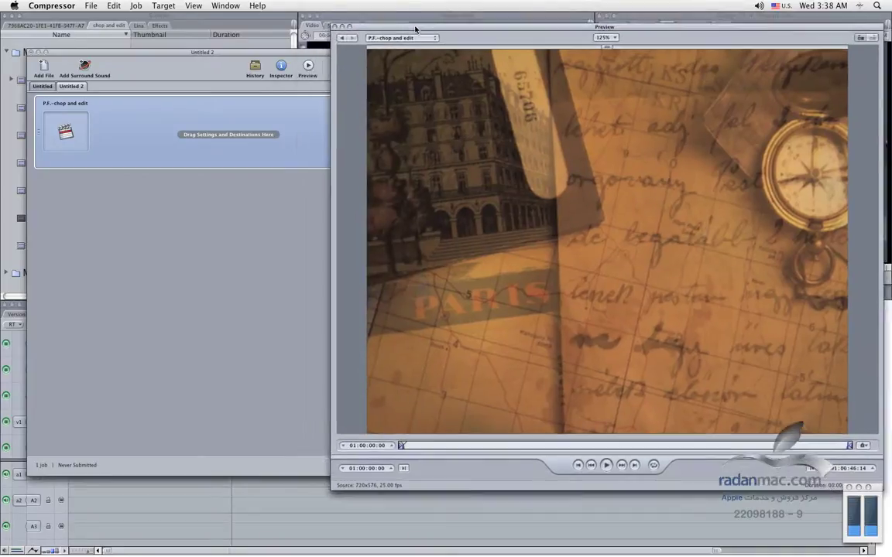
drag(318, 52, 304, 52)
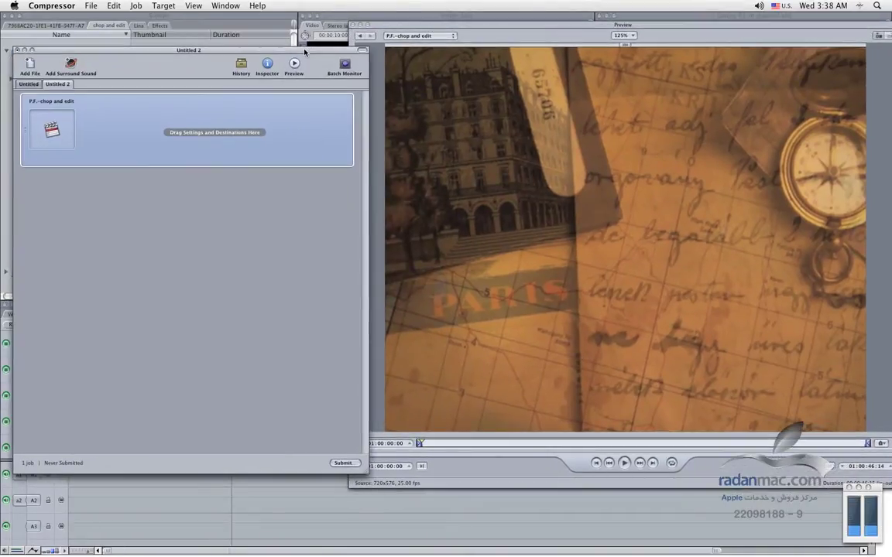
click(223, 5)
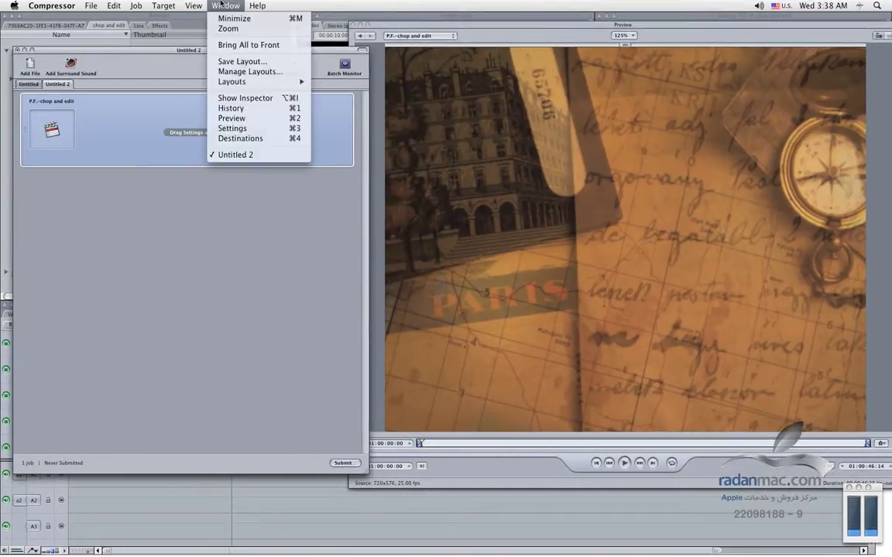
click(236, 128)
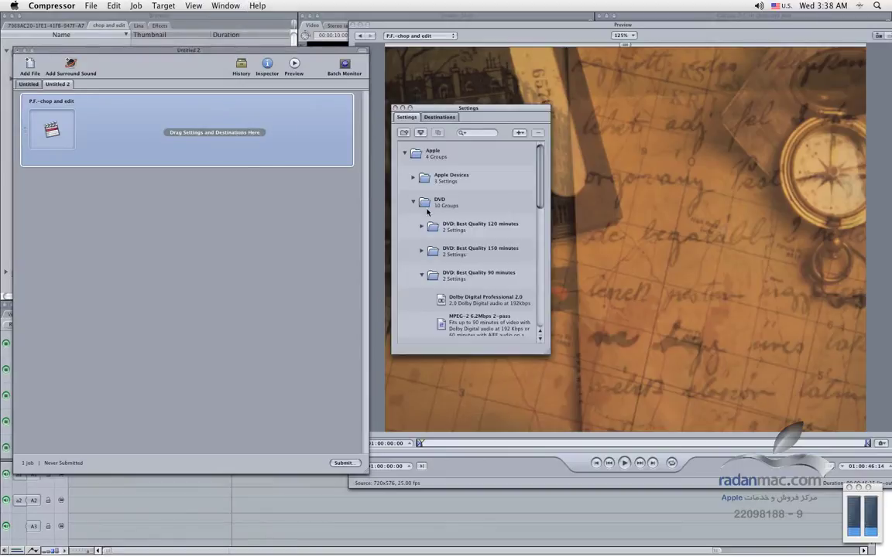
Apply DVD: Best Quality 90 minutes' MPEG-2 6.2Mbps 2-pass setting to the P.F.-chop and edit job.
click(422, 275)
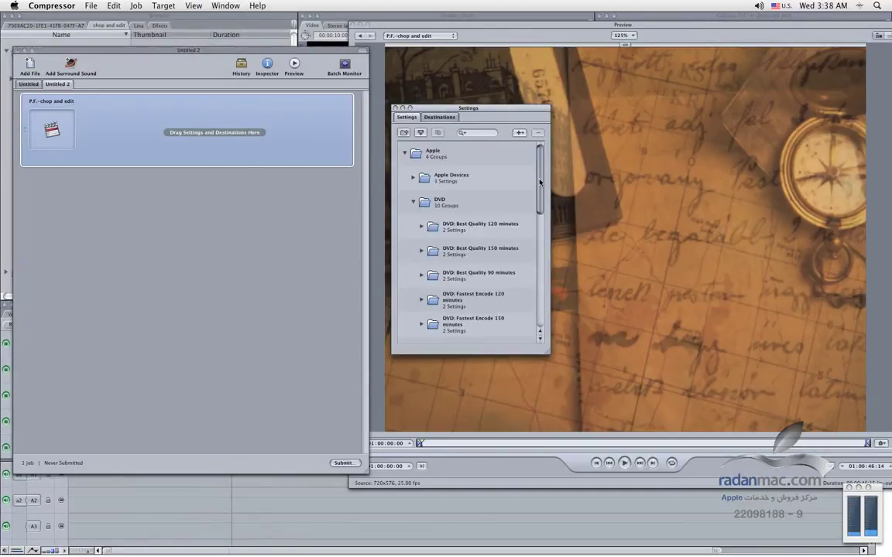
click(413, 202)
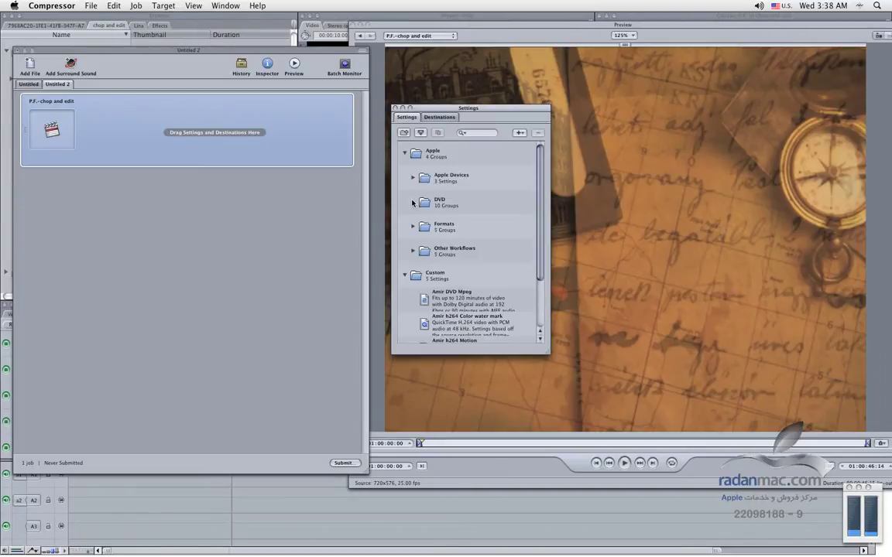
click(412, 202)
scroll(465, 233, down, 3)
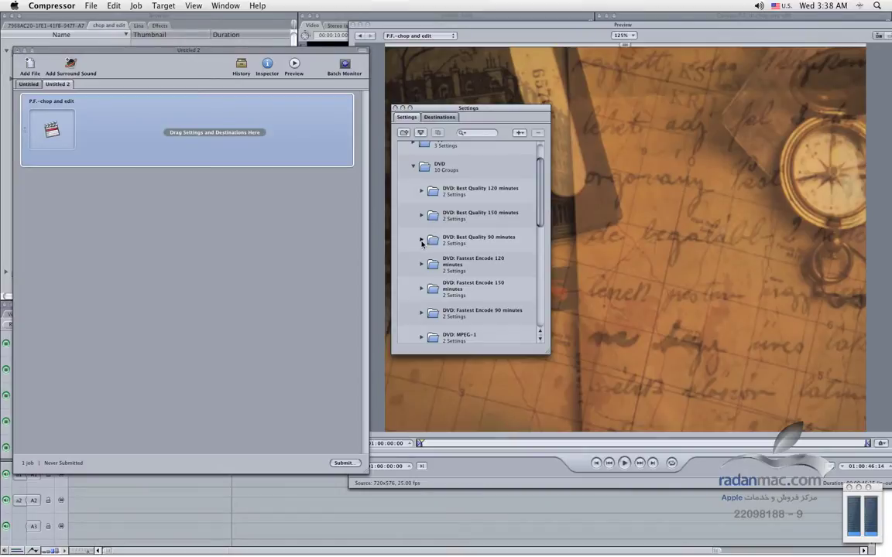
click(422, 239)
scroll(523, 252, down, 3)
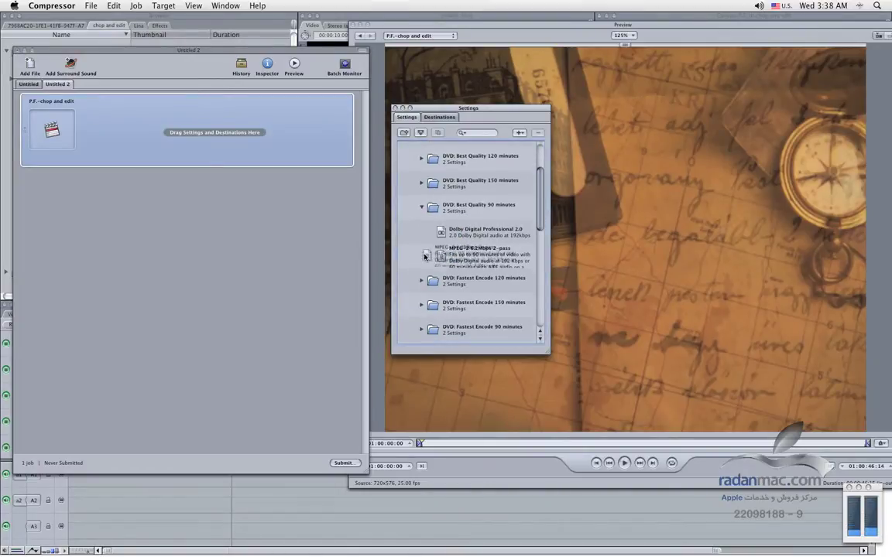
drag(440, 257, 184, 149)
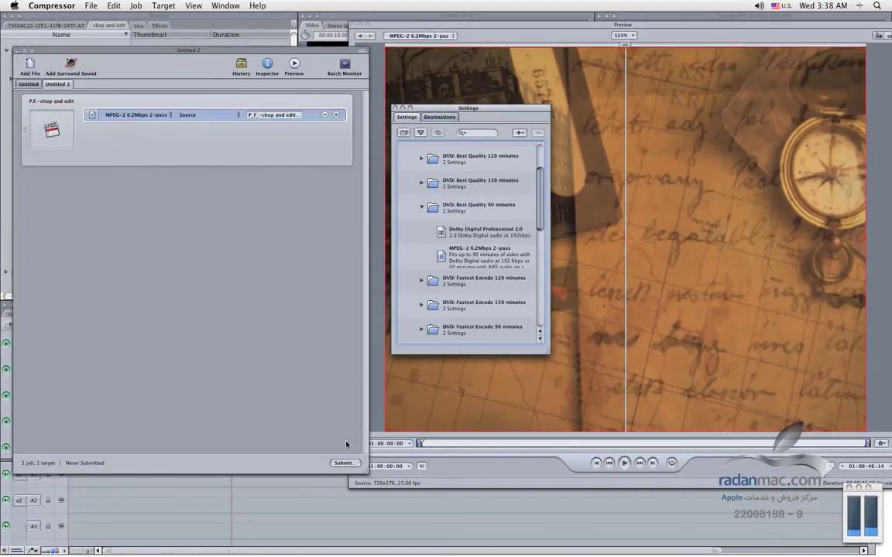
Open the batch submit sheet showing name P.F, cluster This Computer and High priority.
click(343, 464)
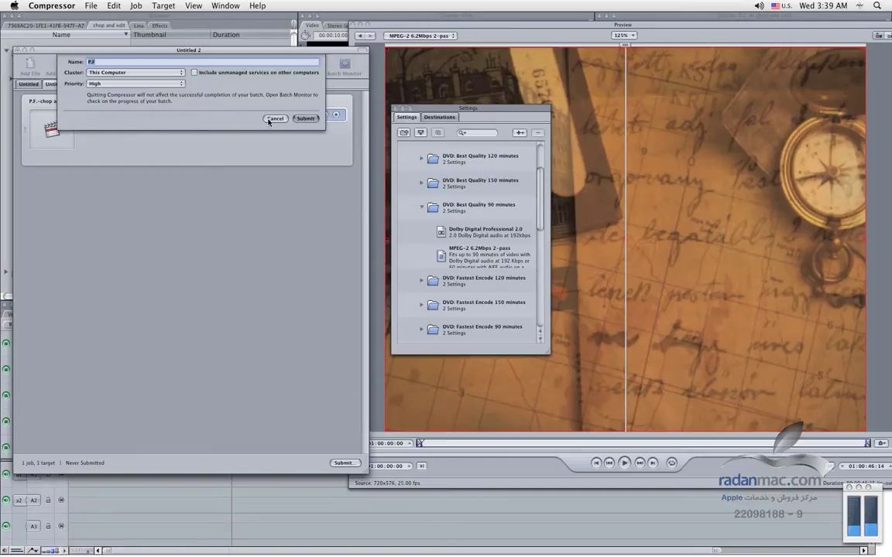
drag(875, 490, 858, 486)
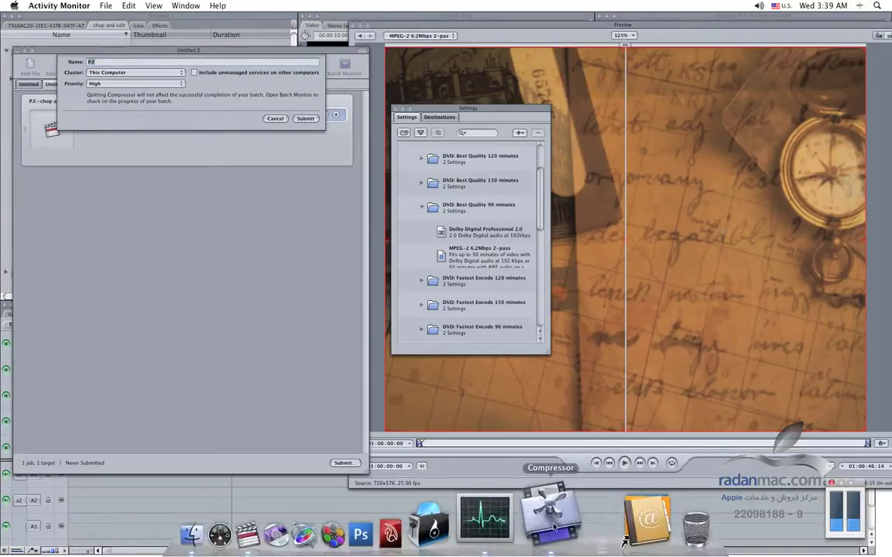
Check Activity Monitor's process list, close it, and submit the P.F batch for encoding.
click(533, 525)
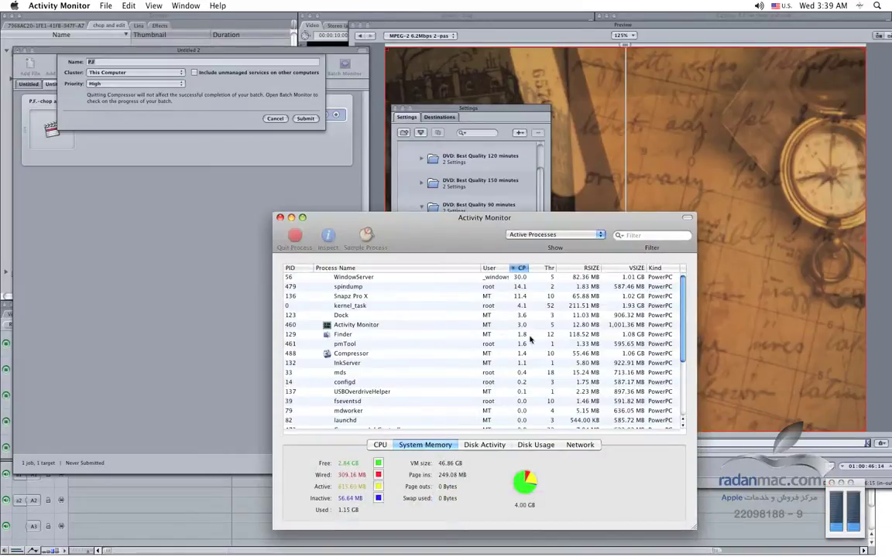
drag(392, 219, 393, 207)
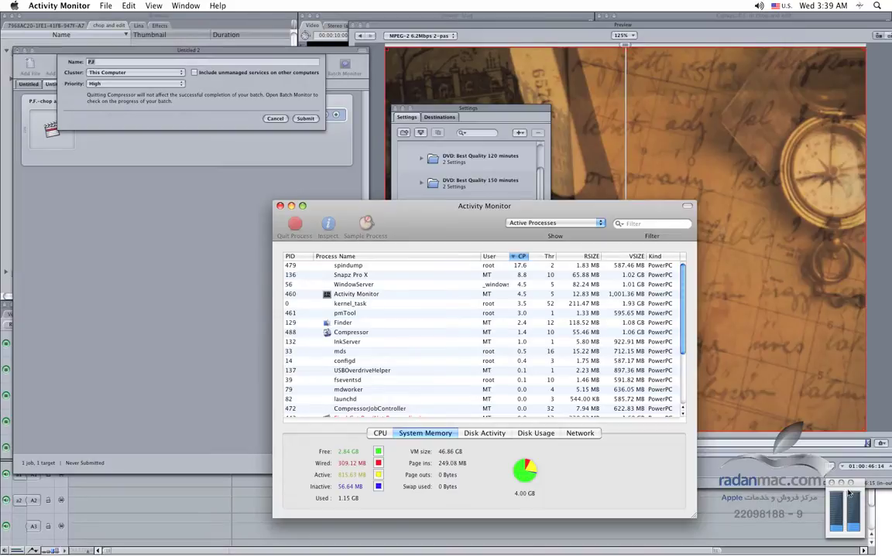
click(281, 206)
click(305, 119)
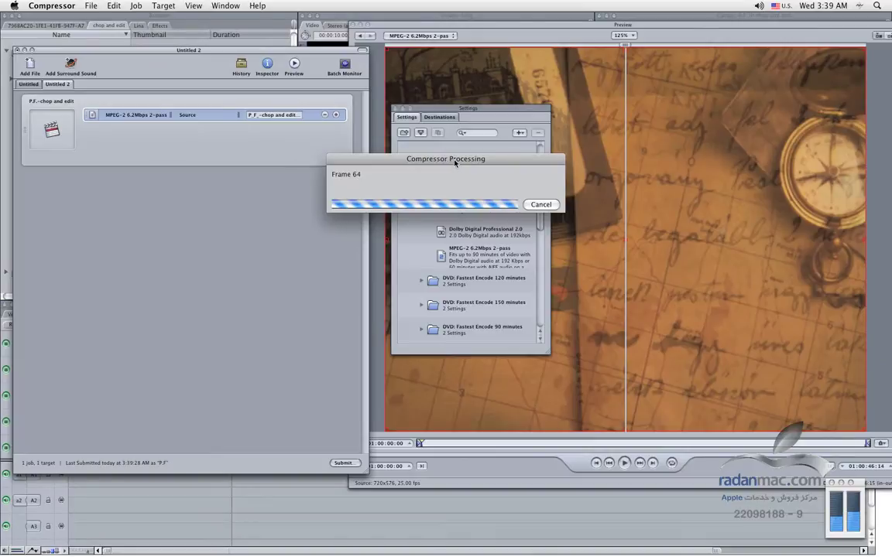
Move the encoding progress window aside while switching among Compressor, Final Cut Pro and Activity Monitor.
drag(454, 163, 395, 181)
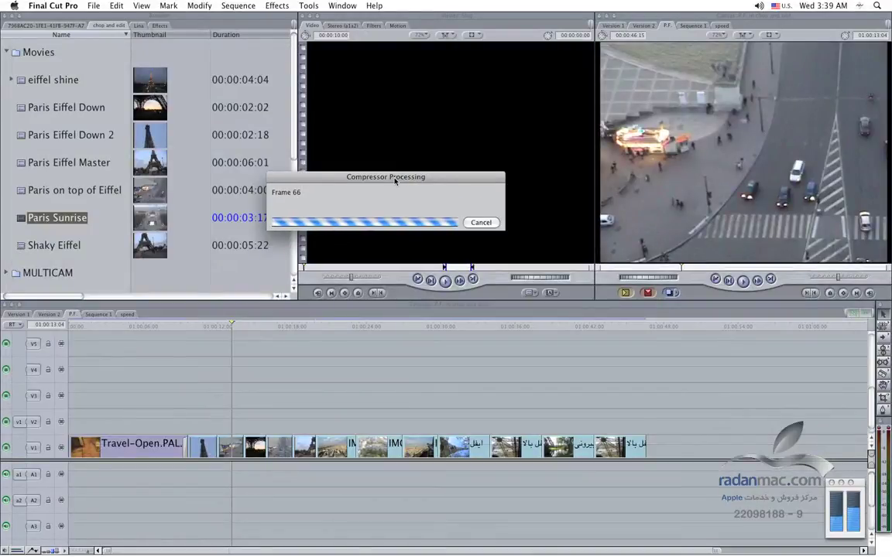
key(super+Tab)
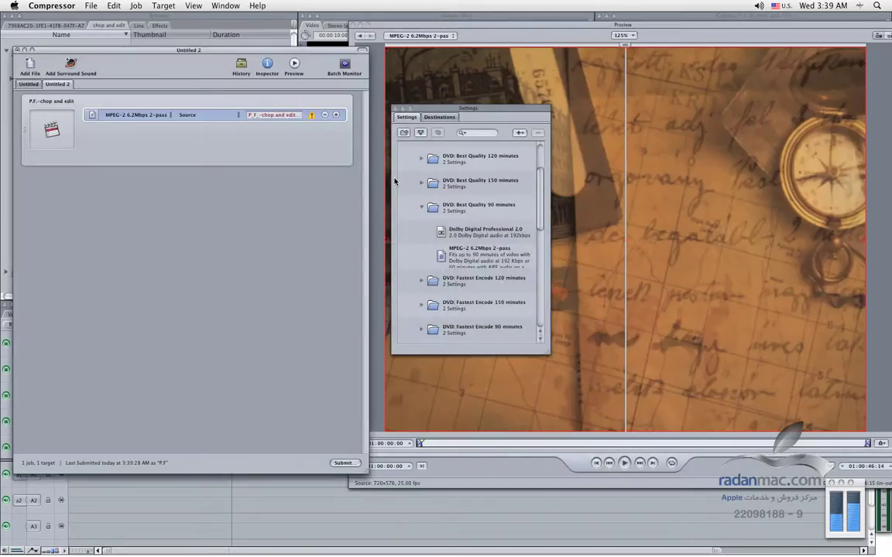
key(super+Tab)
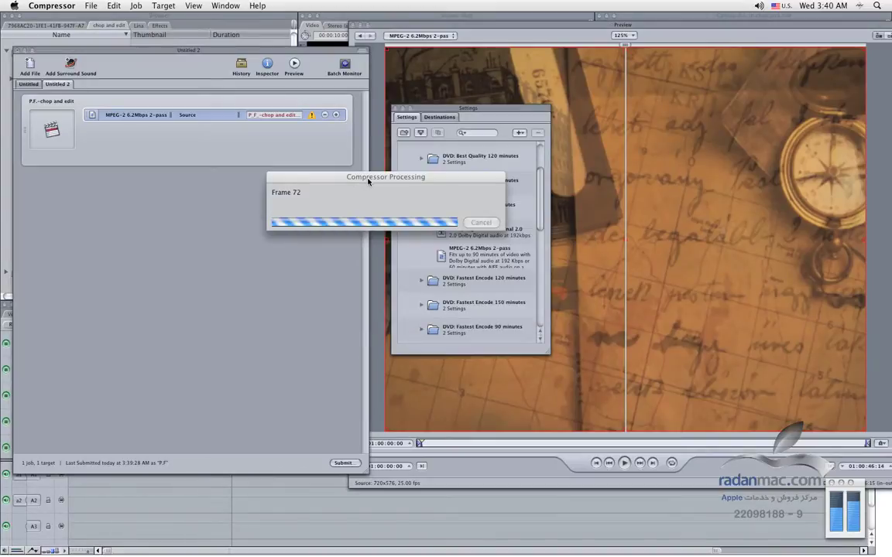
drag(367, 181, 429, 249)
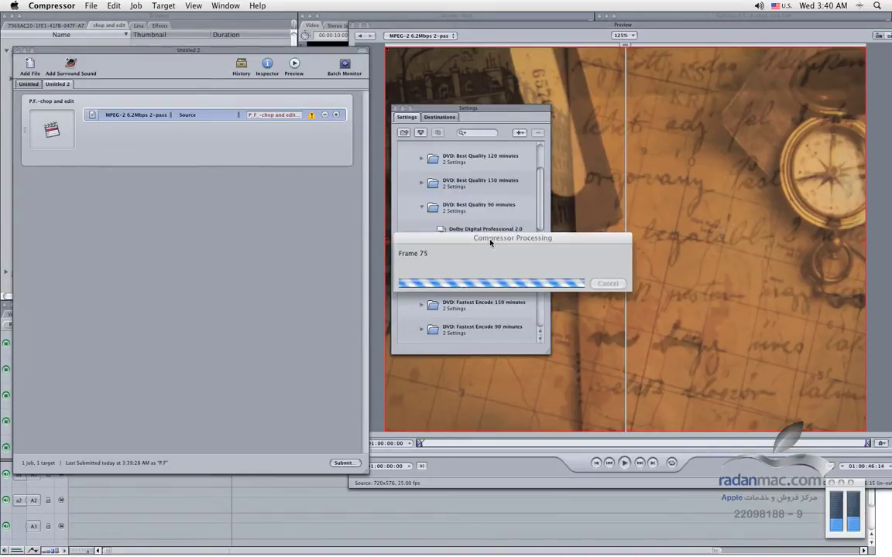
key(super+Tab)
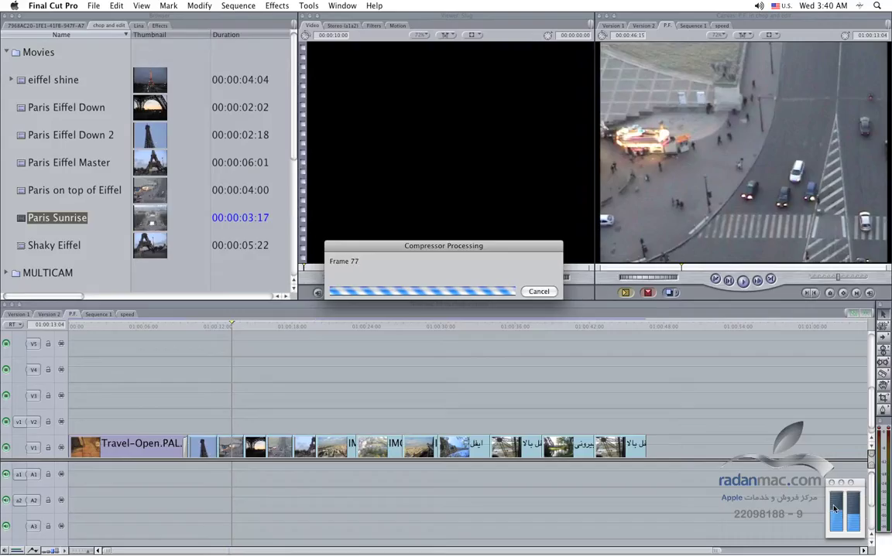
click(852, 493)
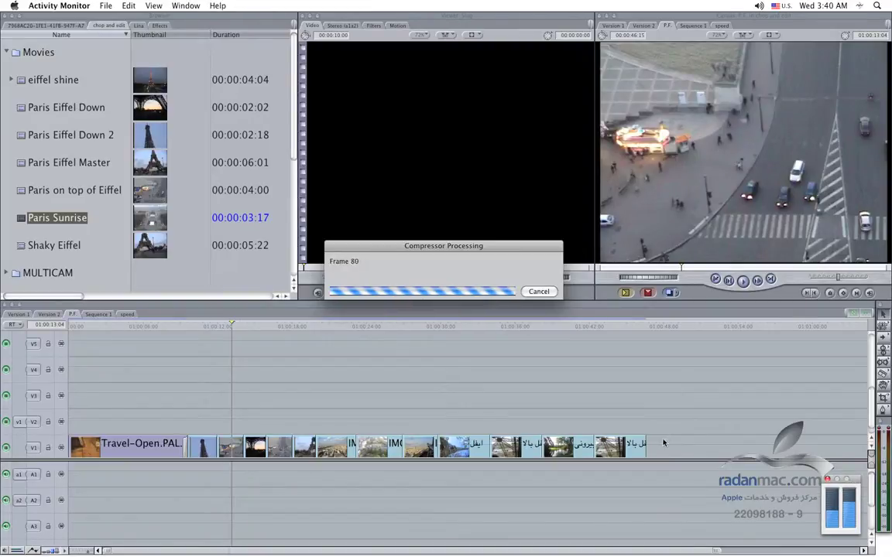
key(super+Tab)
key(super+Tab)
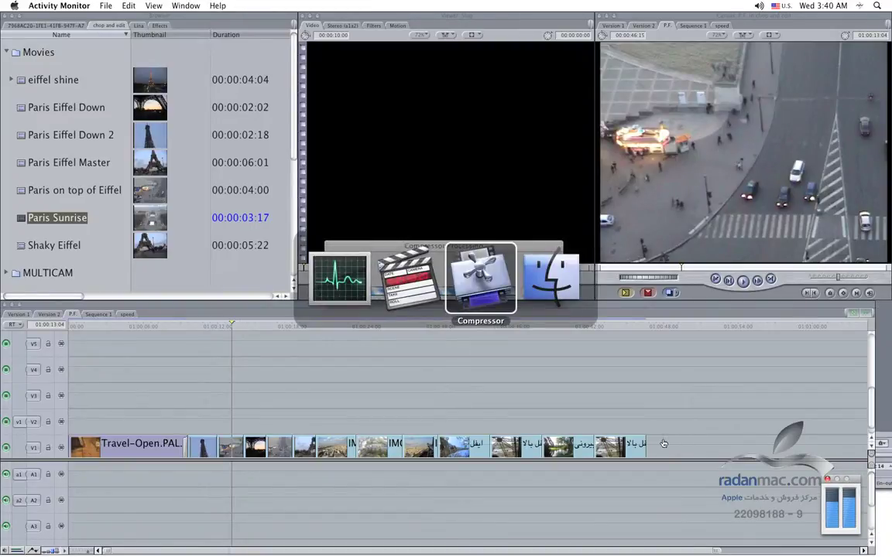
key(super+Tab)
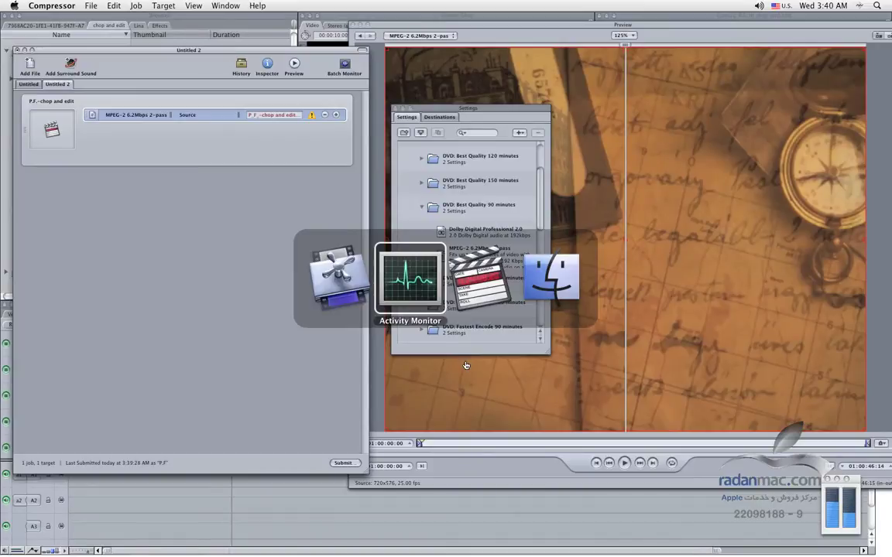
key(super+Tab)
key(Tab)
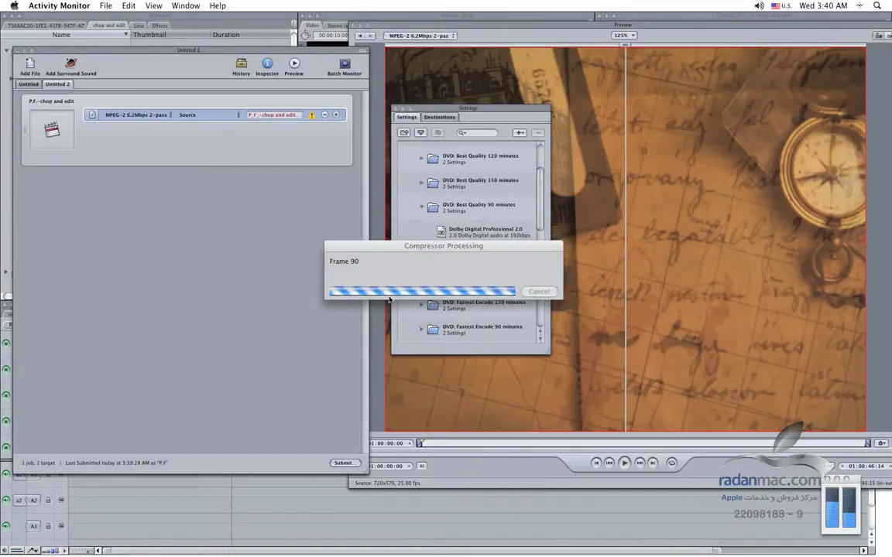
drag(346, 245, 387, 257)
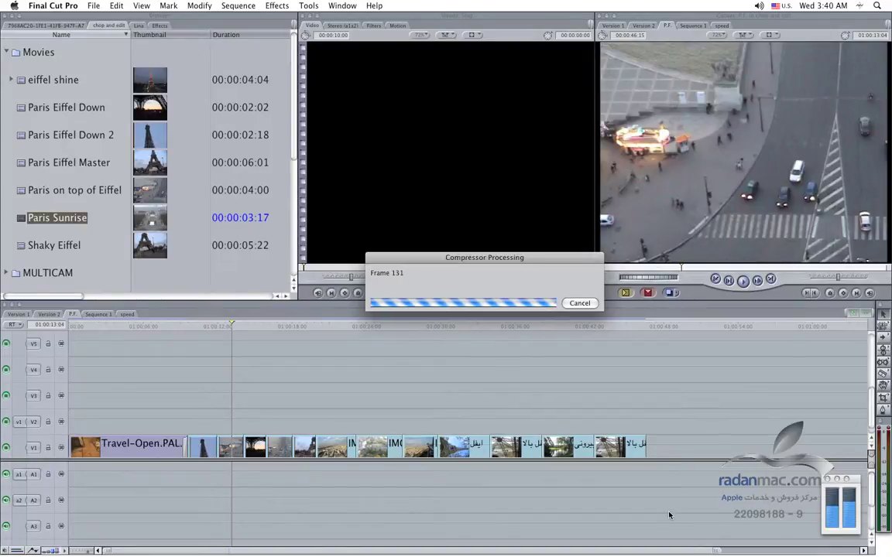
drag(519, 261, 445, 250)
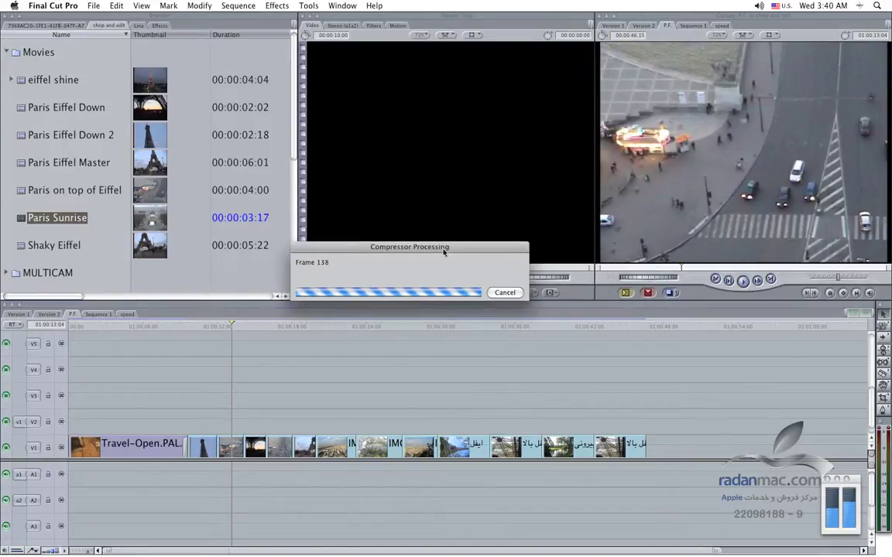
Cancel the running encode and quit Compressor, discarding the unsaved Untitled 2 job.
click(508, 294)
key(super+Tab)
key(super+Tab)
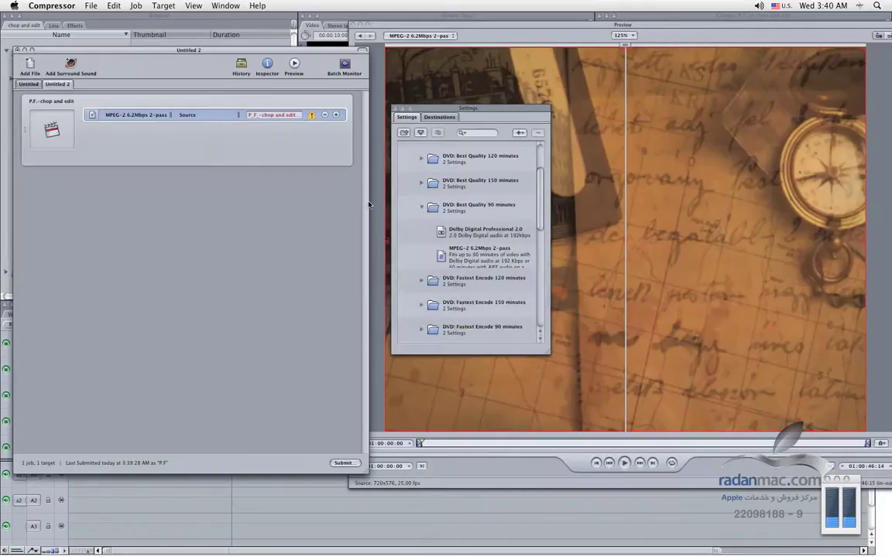
key(super+w)
click(123, 103)
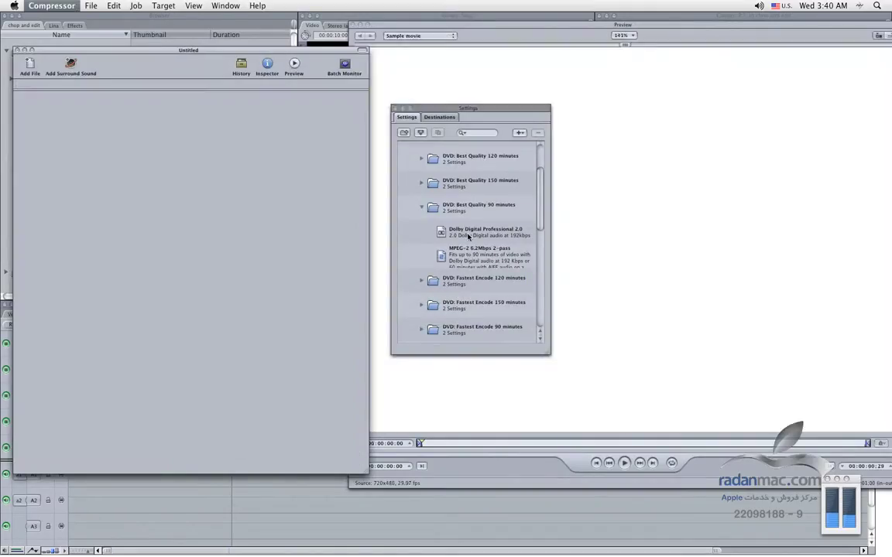
key(super+q)
Reposition the Activity Monitor CPU meter and bring up the Apple menu.
drag(865, 489, 868, 486)
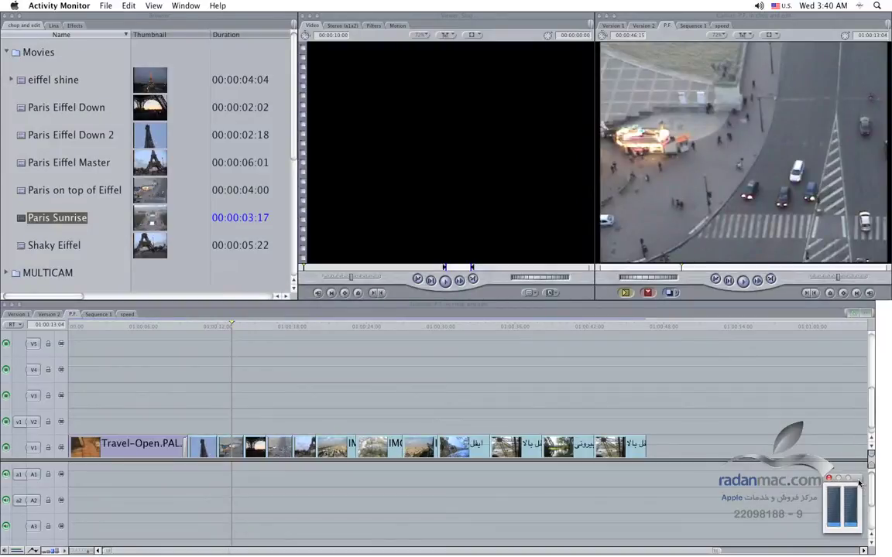
click(17, 6)
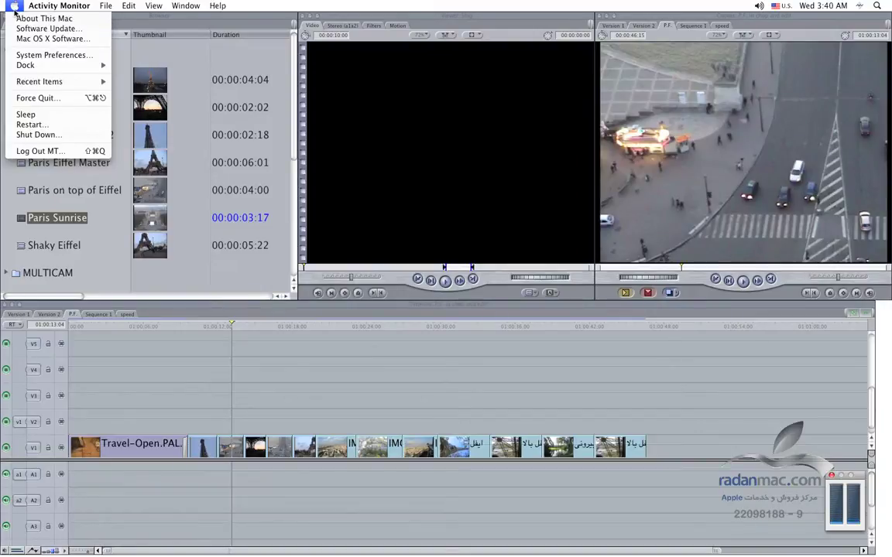
click(857, 478)
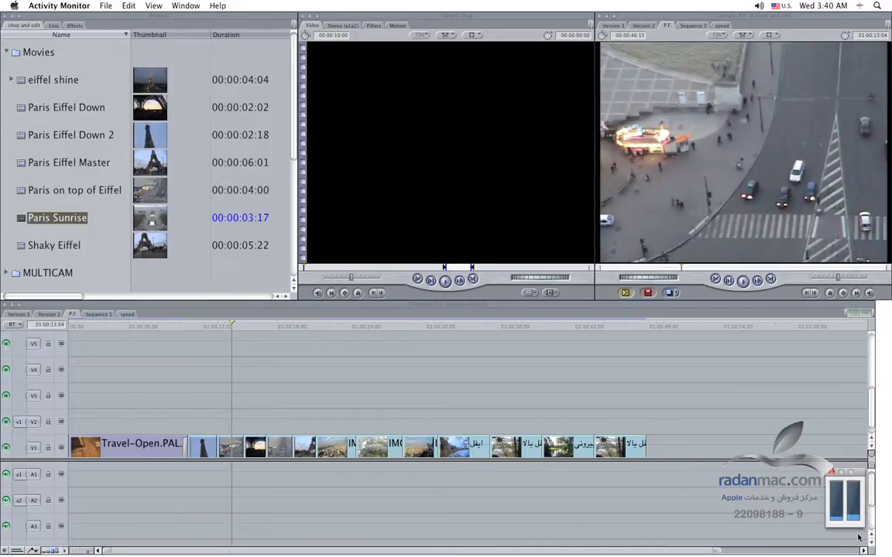
drag(855, 480, 854, 466)
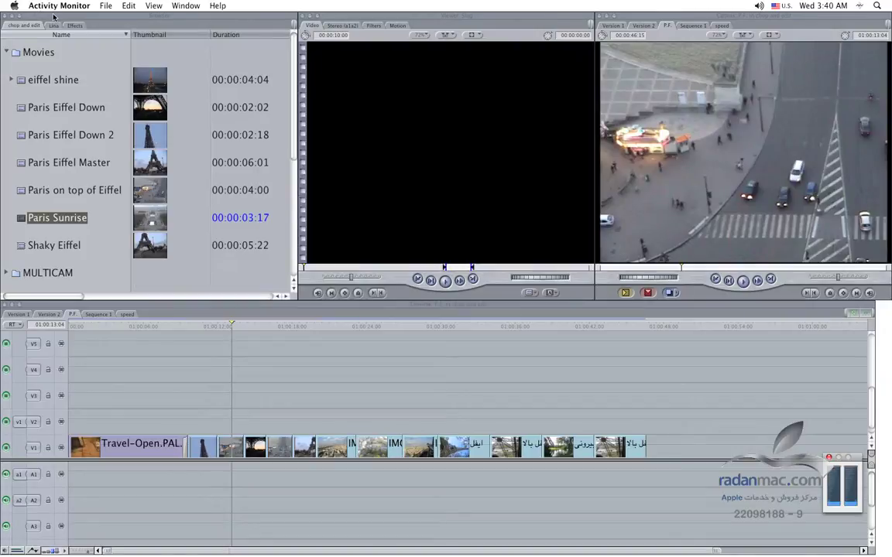
click(20, 5)
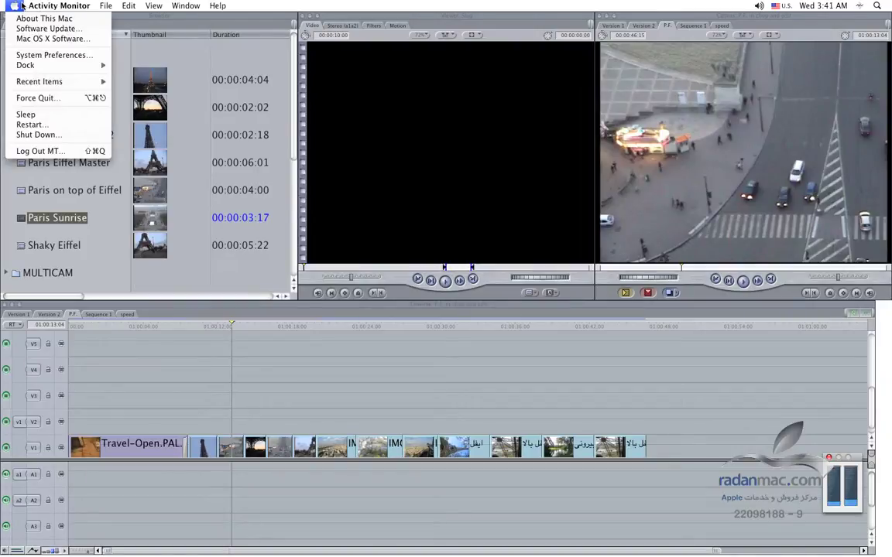
Open System Preferences > Apple Qmaster and position its window on screen.
click(55, 55)
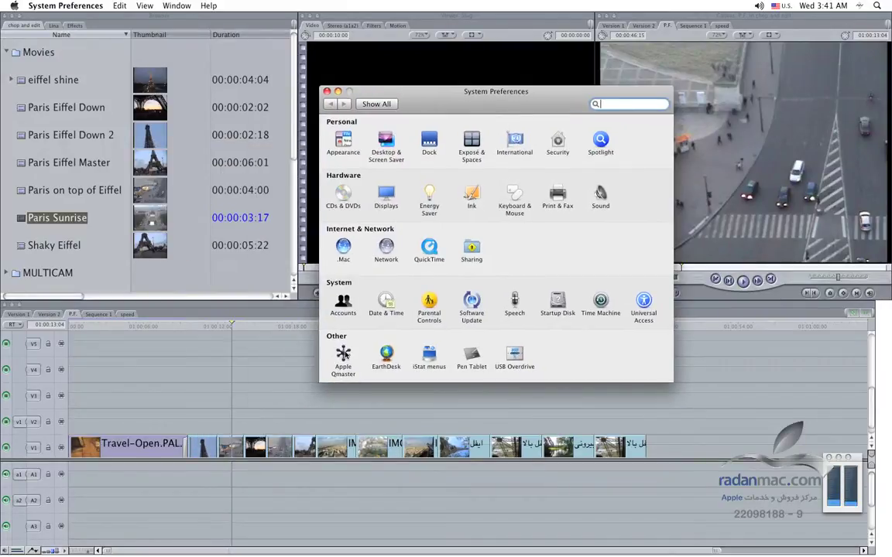
click(343, 354)
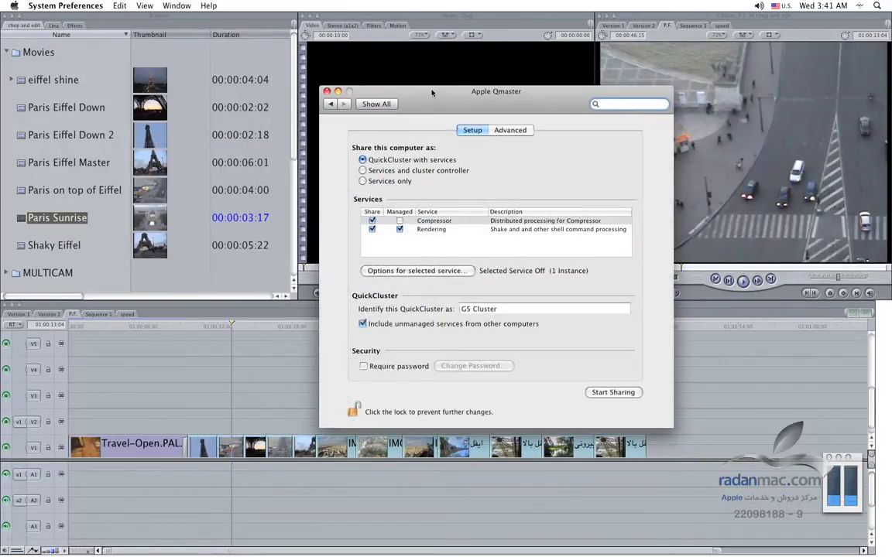
drag(432, 108, 405, 148)
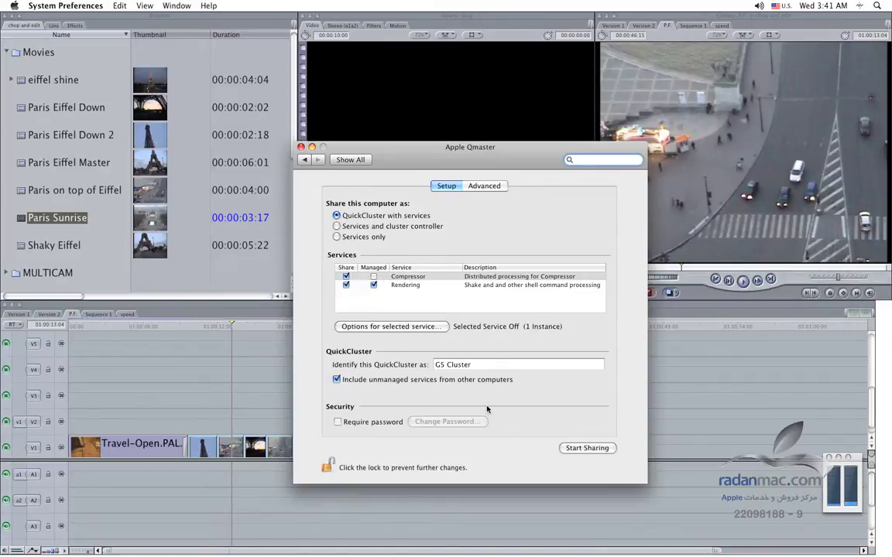
drag(432, 169, 432, 152)
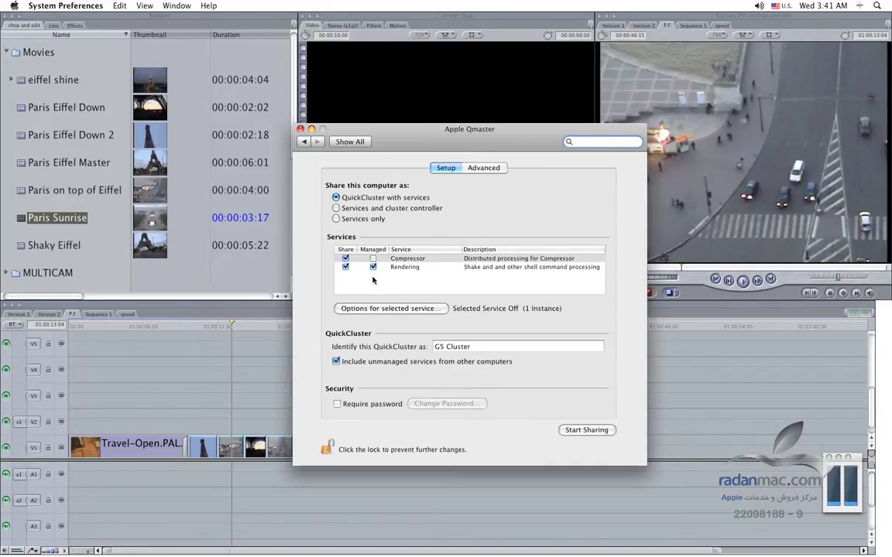
drag(400, 147, 400, 152)
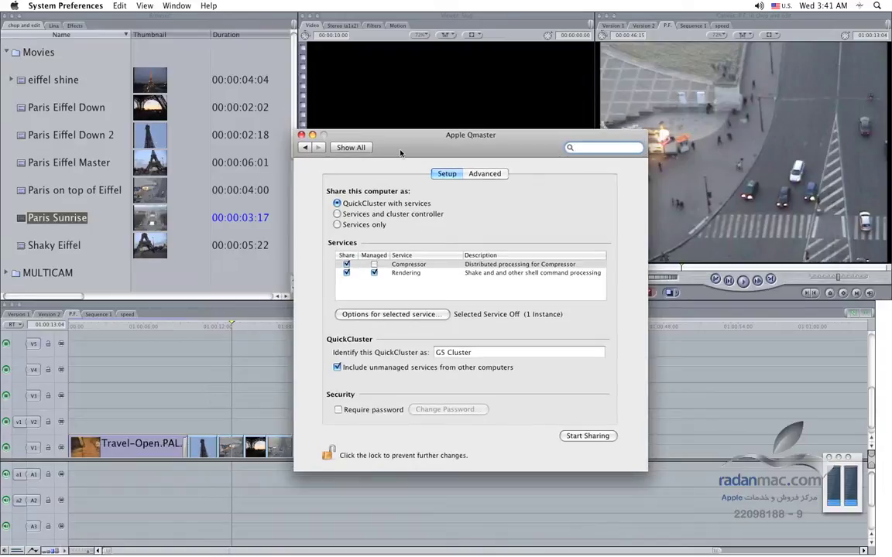
Choose Services only sharing and set the Compressor service's Number of Instances to 2.
click(337, 224)
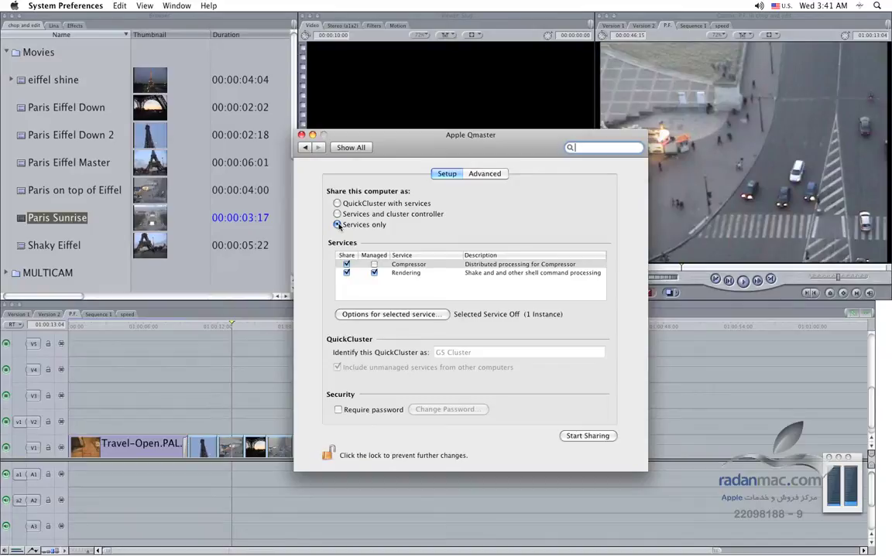
click(443, 266)
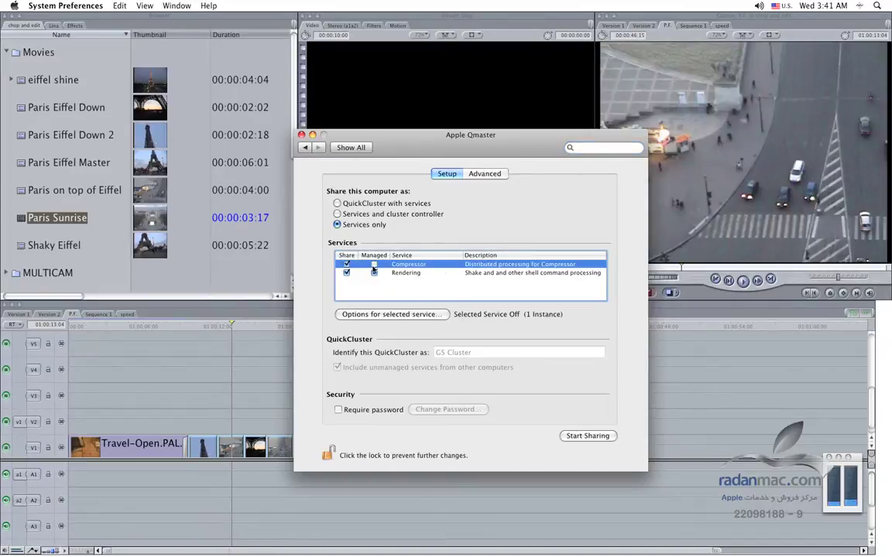
click(391, 314)
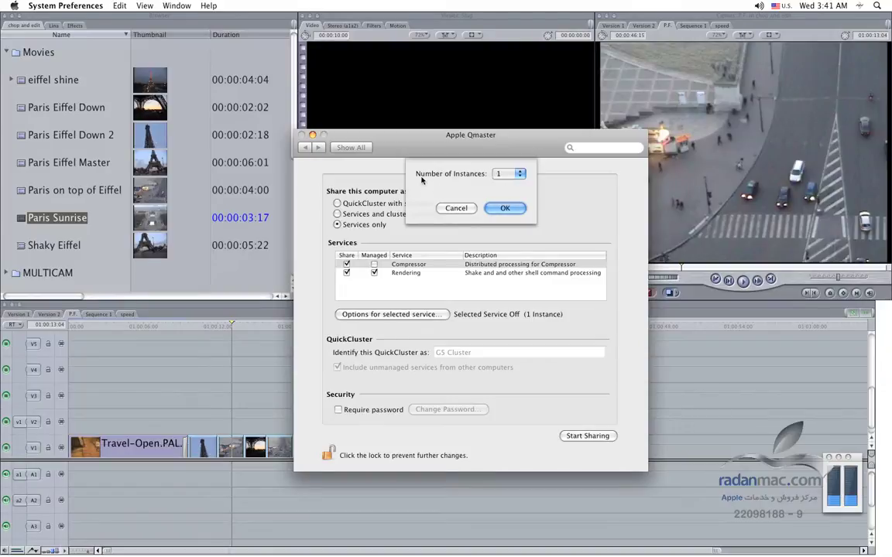
click(510, 173)
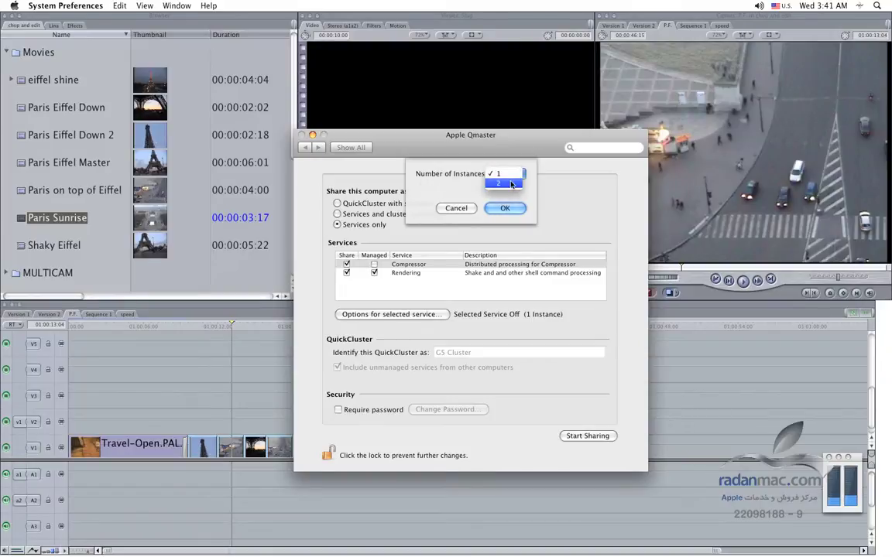
click(511, 184)
click(508, 207)
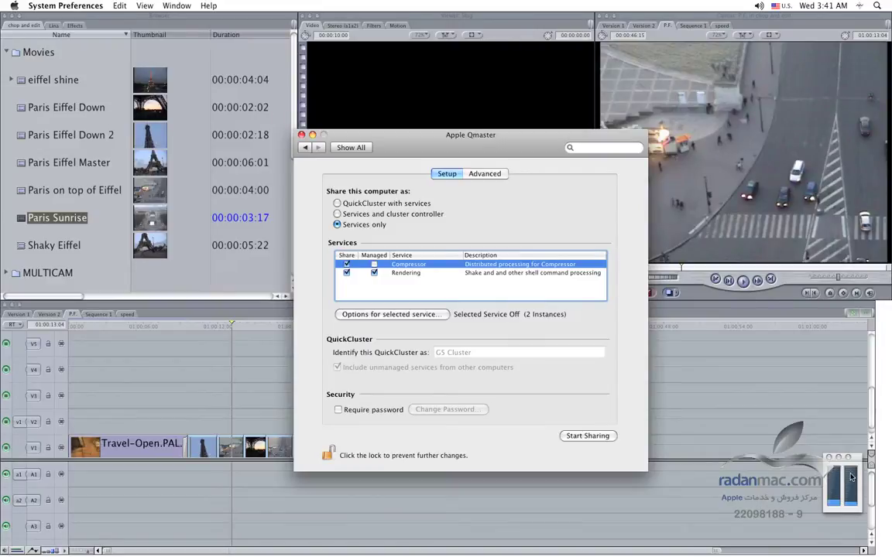
double_click(426, 267)
click(505, 174)
click(506, 183)
click(504, 208)
drag(461, 135, 474, 147)
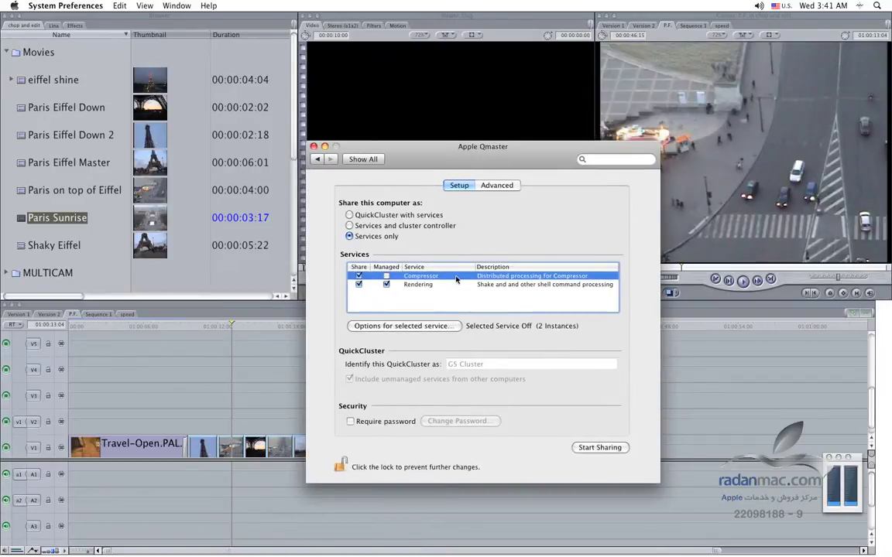
double_click(418, 276)
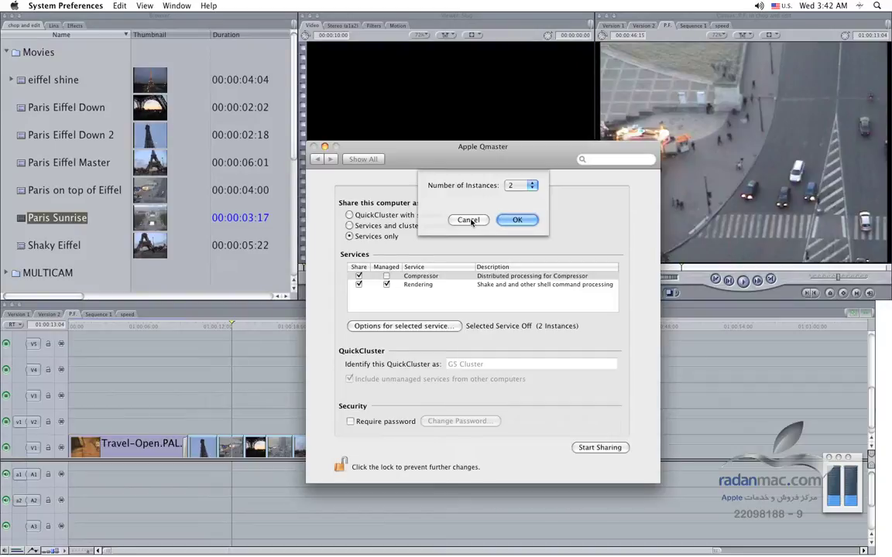
click(532, 186)
click(468, 220)
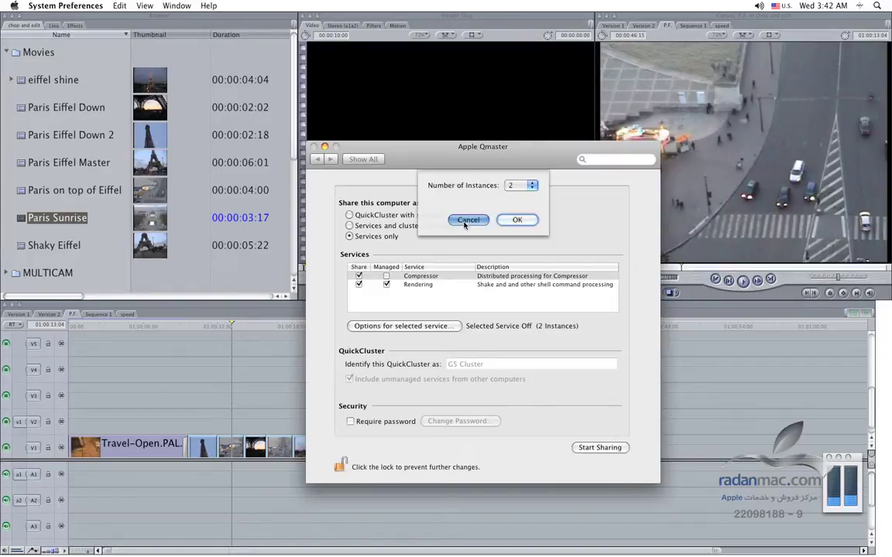
drag(433, 151, 474, 159)
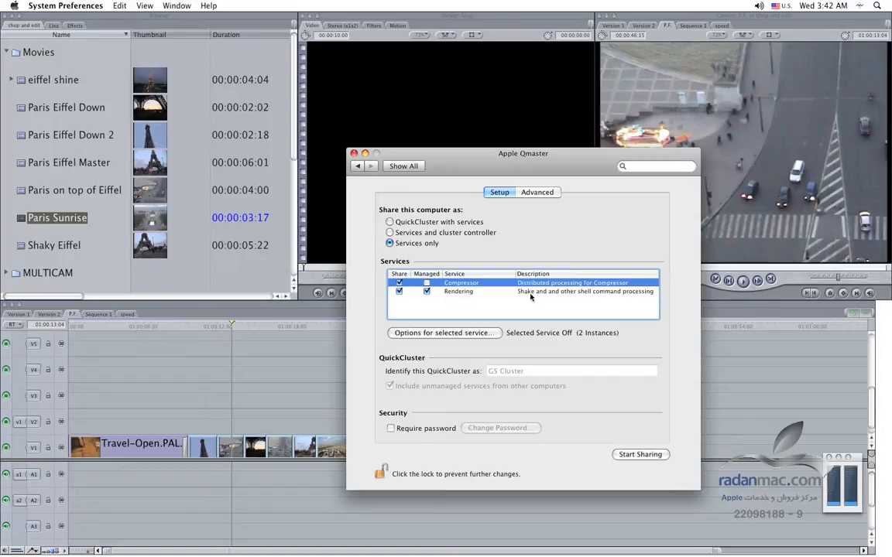
click(445, 333)
click(566, 194)
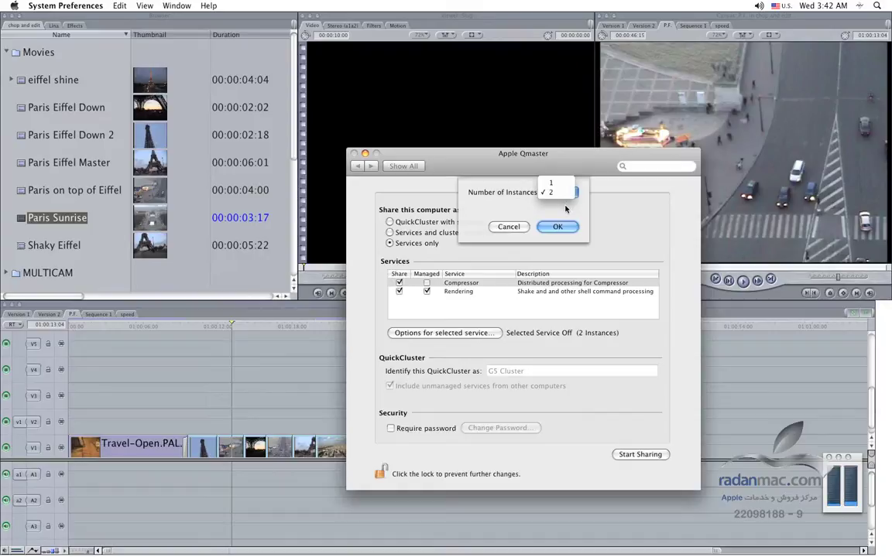
click(565, 209)
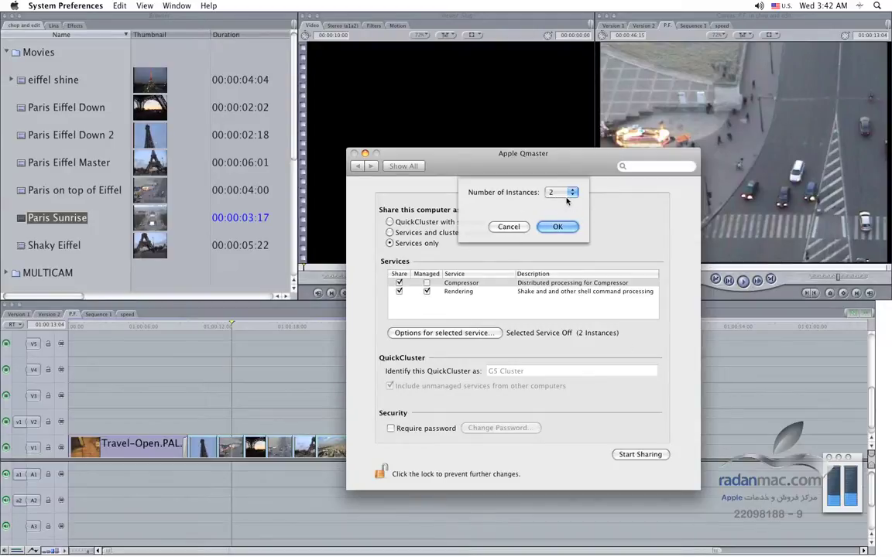
click(523, 226)
click(509, 226)
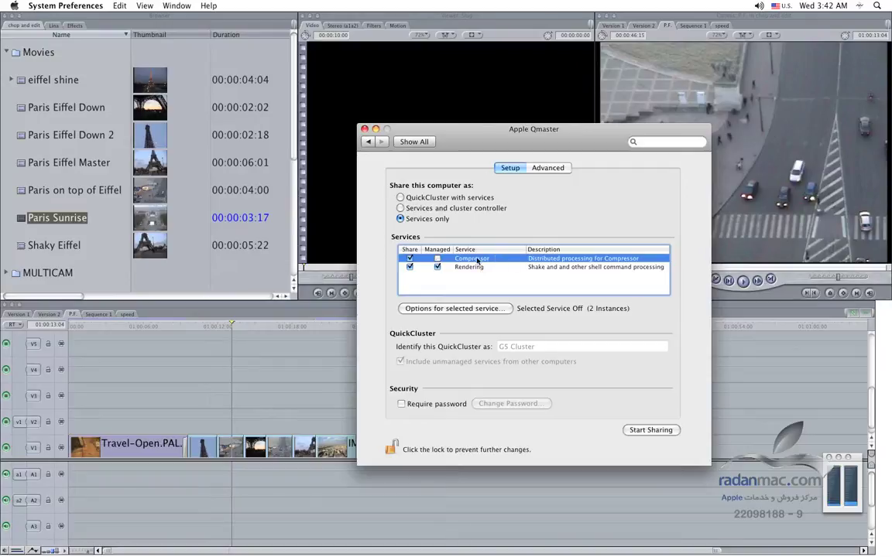
Start Qmaster sharing for Compressor at 2 instances and bring the Activity Monitor CPU meter forward.
click(650, 431)
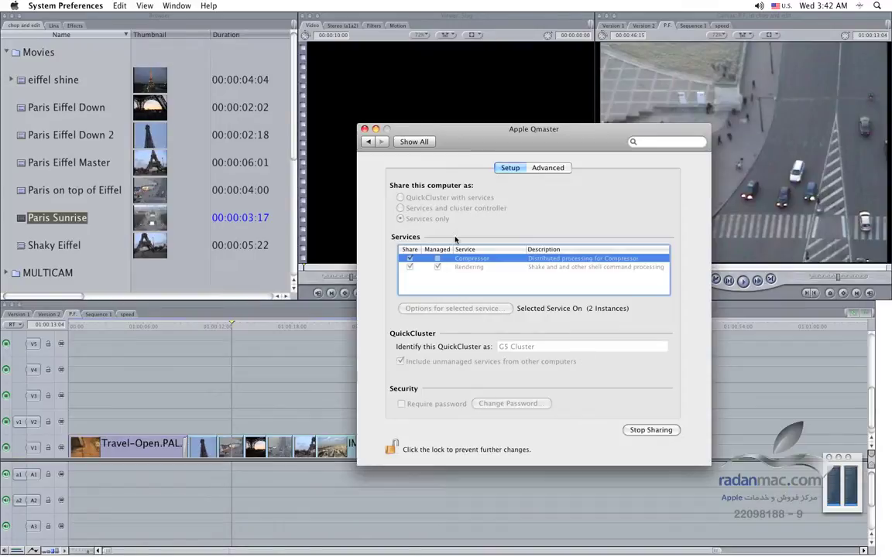
drag(551, 142, 482, 132)
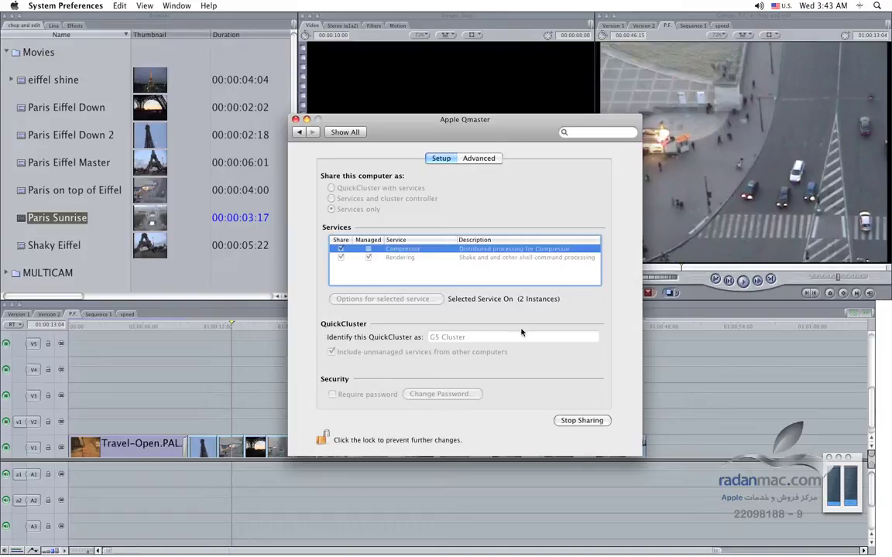
click(850, 460)
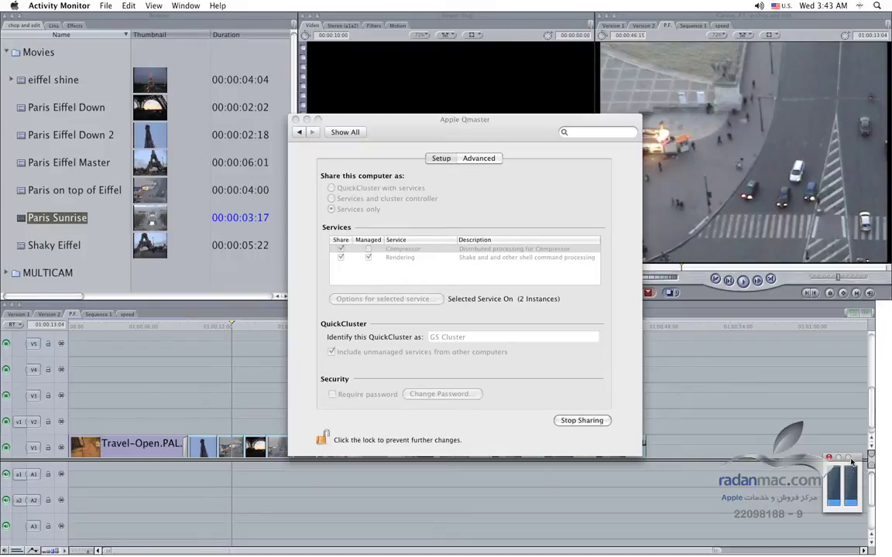